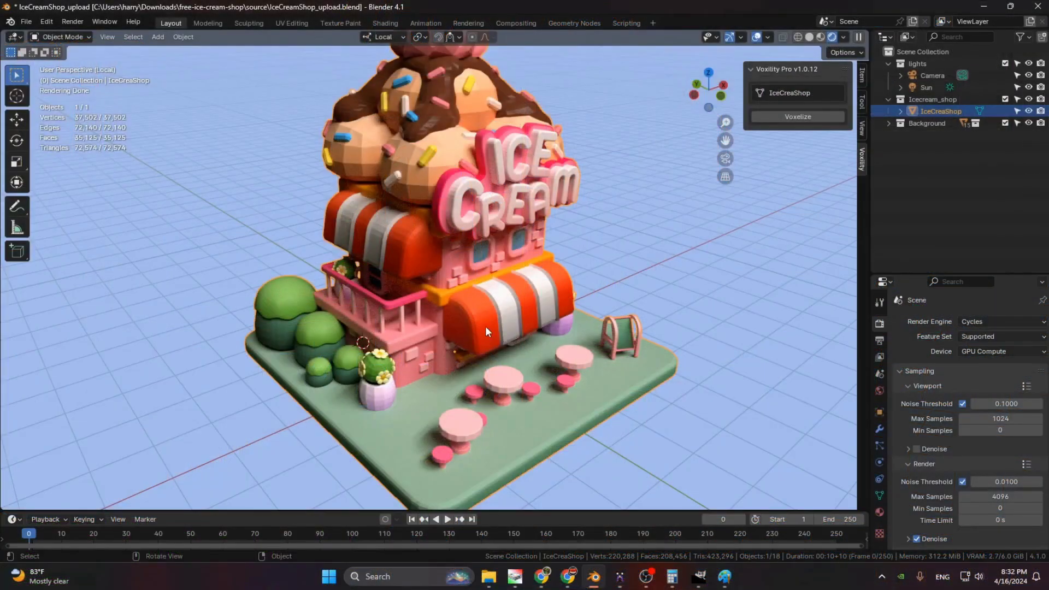
{"action": "scroll", "coordinate": [486, 326], "scroll_direction": "up", "scroll_amount": 3}
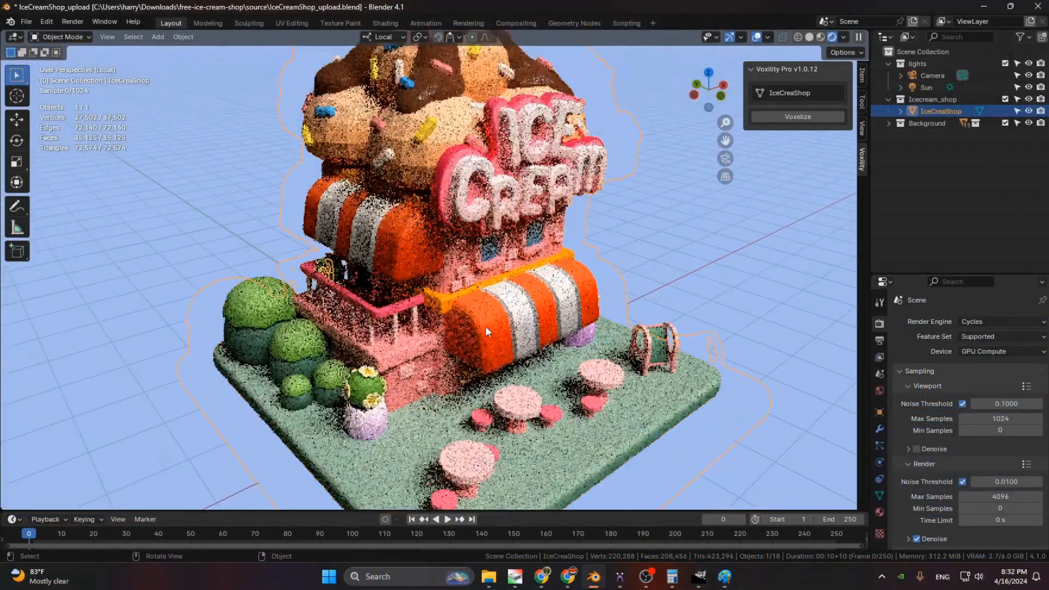
Step: Voxelize the ice cream shop model from the Voxility Pro sidebar
{"action": "left_click", "coordinate": [805, 113]}
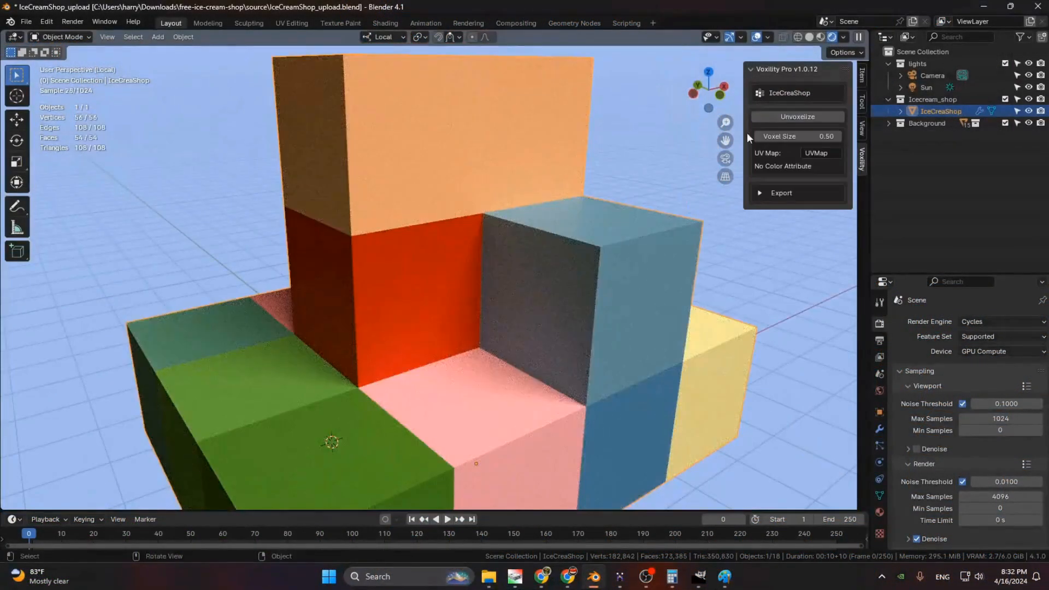
Step: Step the voxel size down to 0.02 for finer blocks
{"action": "left_click", "coordinate": [756, 136]}
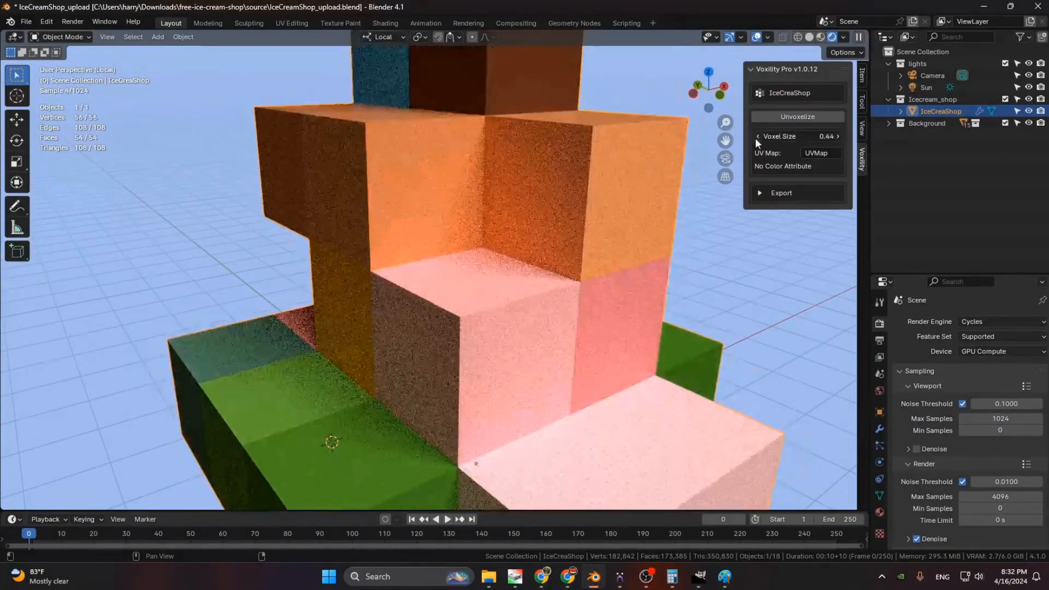
{"action": "left_click", "coordinate": [756, 136]}
{"action": "left_click", "coordinate": [756, 135]}
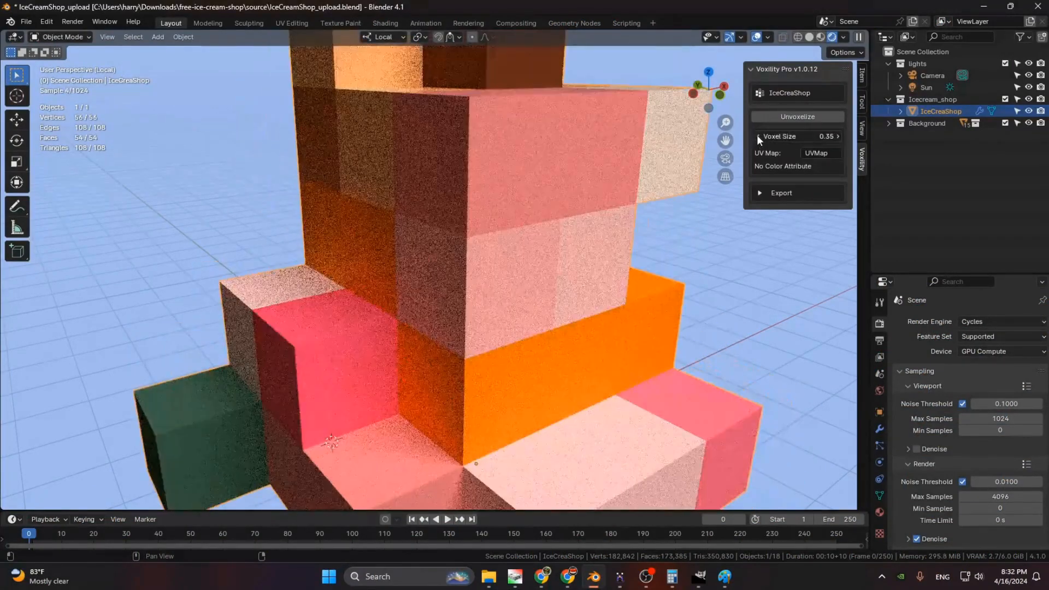
{"action": "left_click", "coordinate": [756, 136]}
{"action": "left_click", "coordinate": [756, 136]}
{"action": "left_click", "coordinate": [756, 137]}
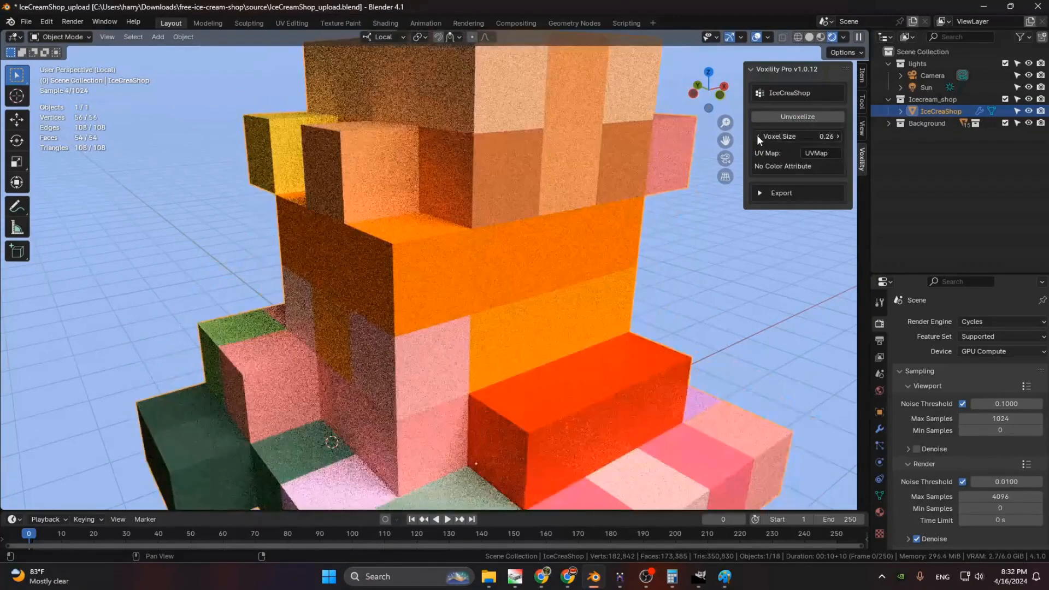
{"action": "left_click", "coordinate": [756, 136]}
{"action": "left_click", "coordinate": [756, 136]}
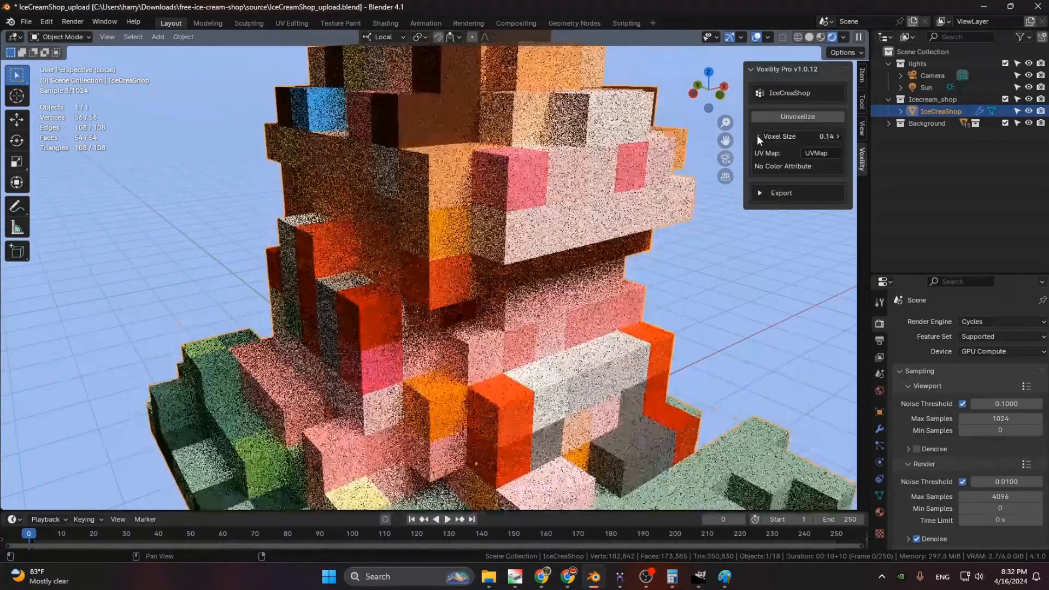
{"action": "left_click", "coordinate": [756, 135]}
{"action": "left_click", "coordinate": [756, 136]}
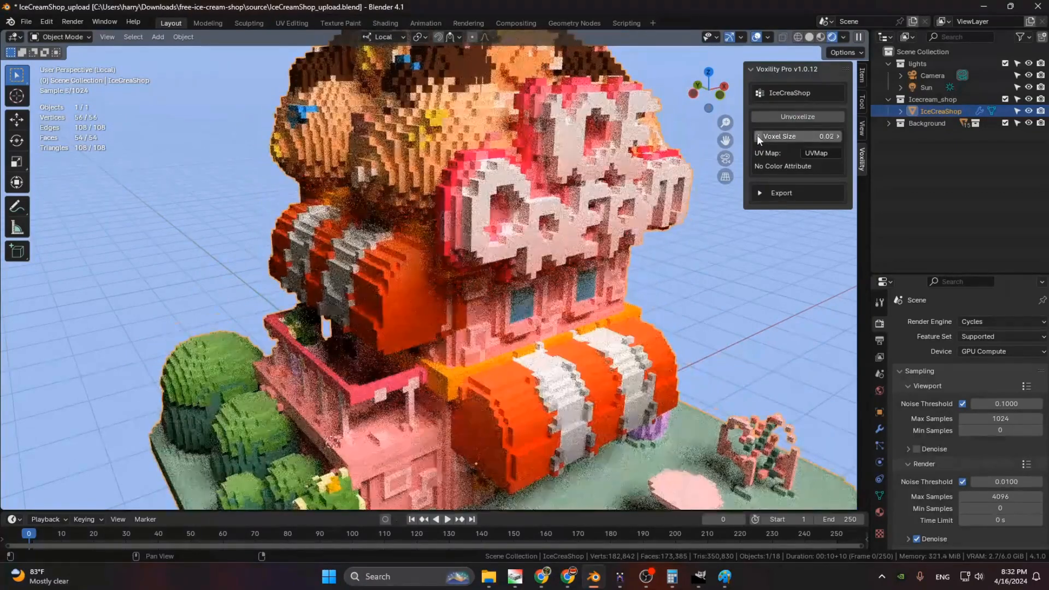
Step: Enter a voxel size of 0.01 directly for the finest detail
{"action": "double_click", "coordinate": [799, 136]}
{"action": "type", "text": "0.01"}
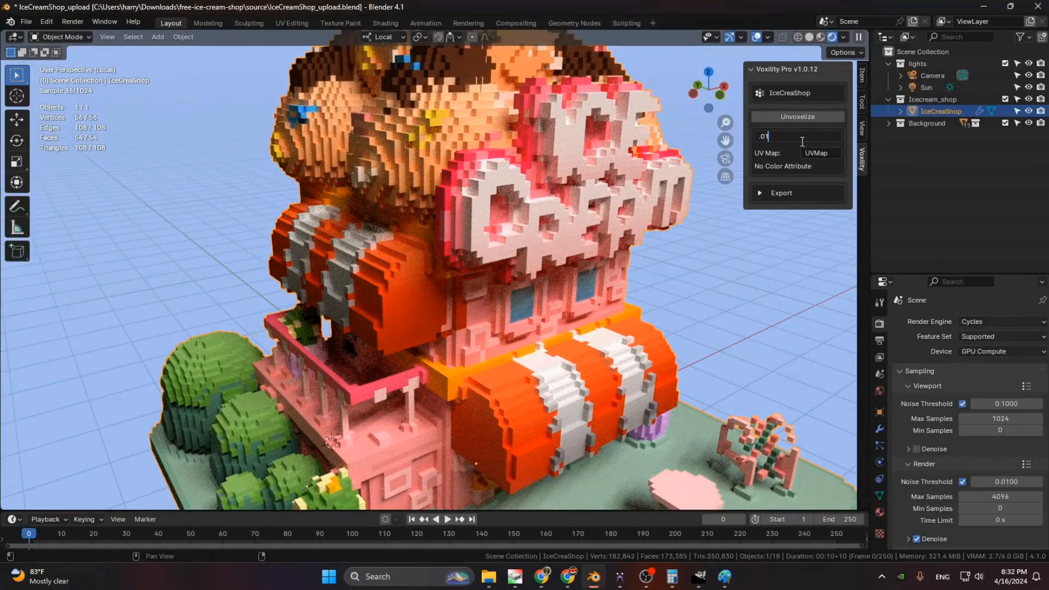
{"action": "key", "text": "Return"}
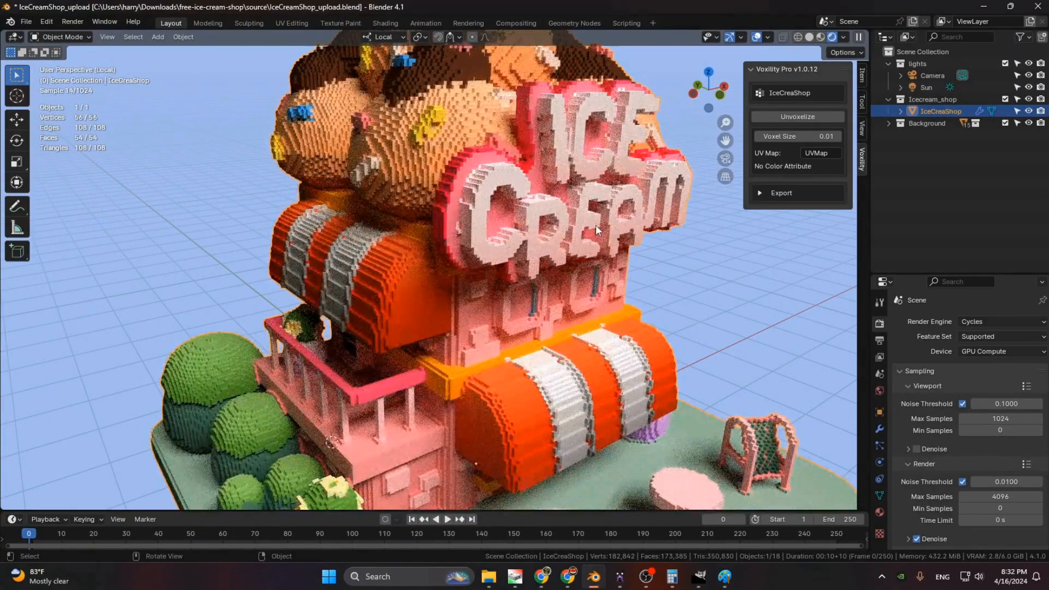
Step: Set the export target to MagicaVoxel vox and run the problem check
{"action": "left_click", "coordinate": [758, 193]}
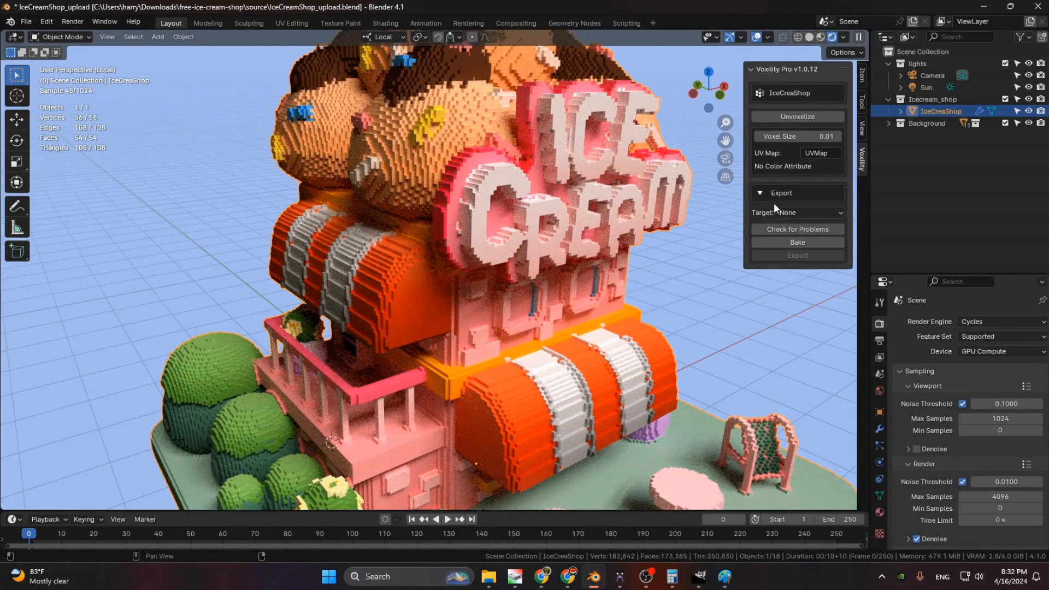
{"action": "left_click", "coordinate": [799, 212]}
{"action": "left_click", "coordinate": [598, 238]}
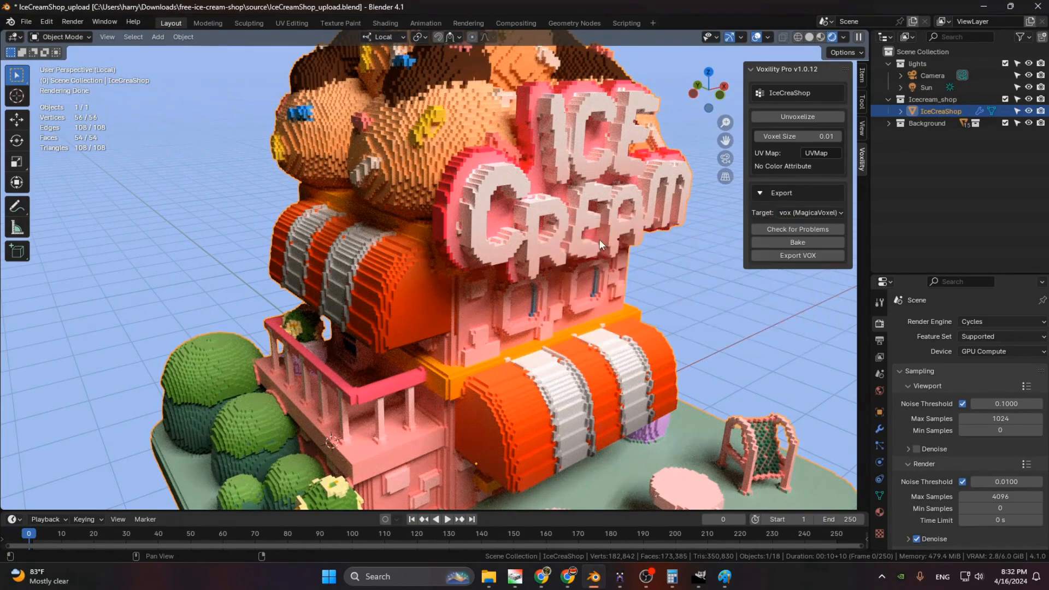
{"action": "left_click", "coordinate": [793, 229]}
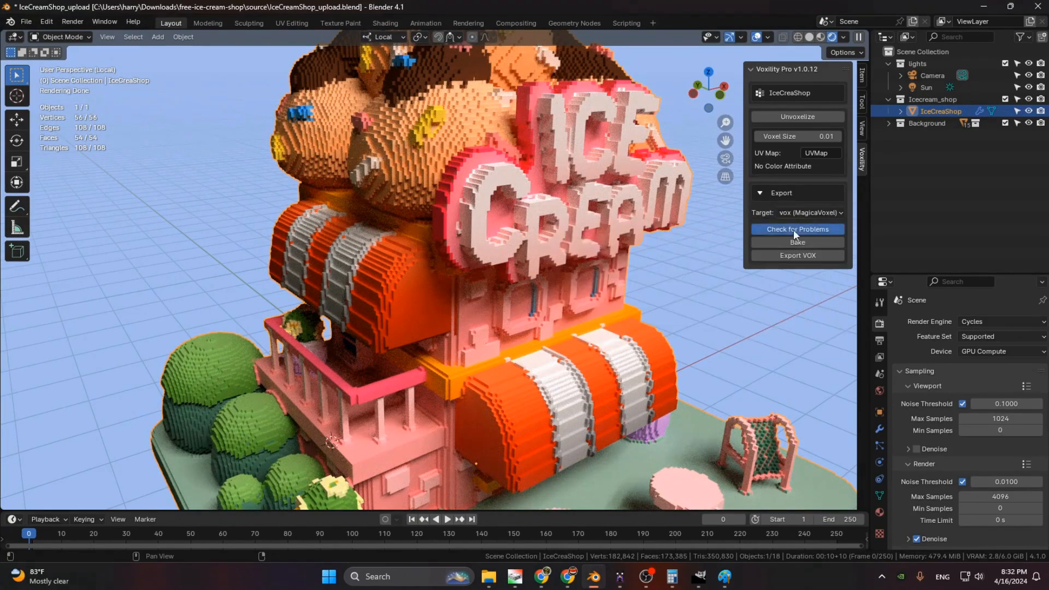
{"action": "left_click", "coordinate": [765, 262]}
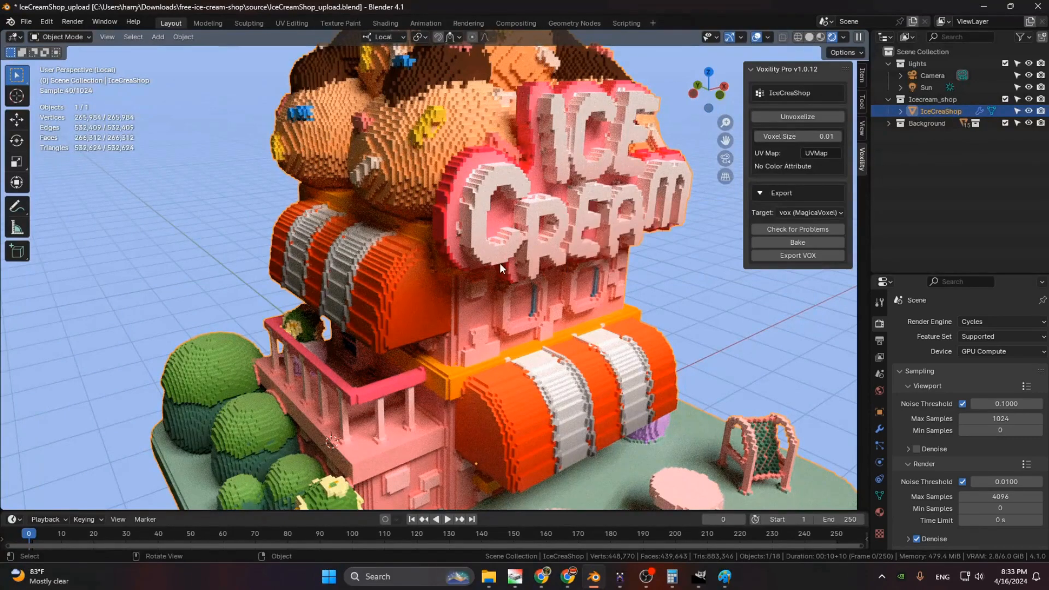
{"action": "key", "text": "ctrl+a"}
{"action": "left_click", "coordinate": [522, 199]}
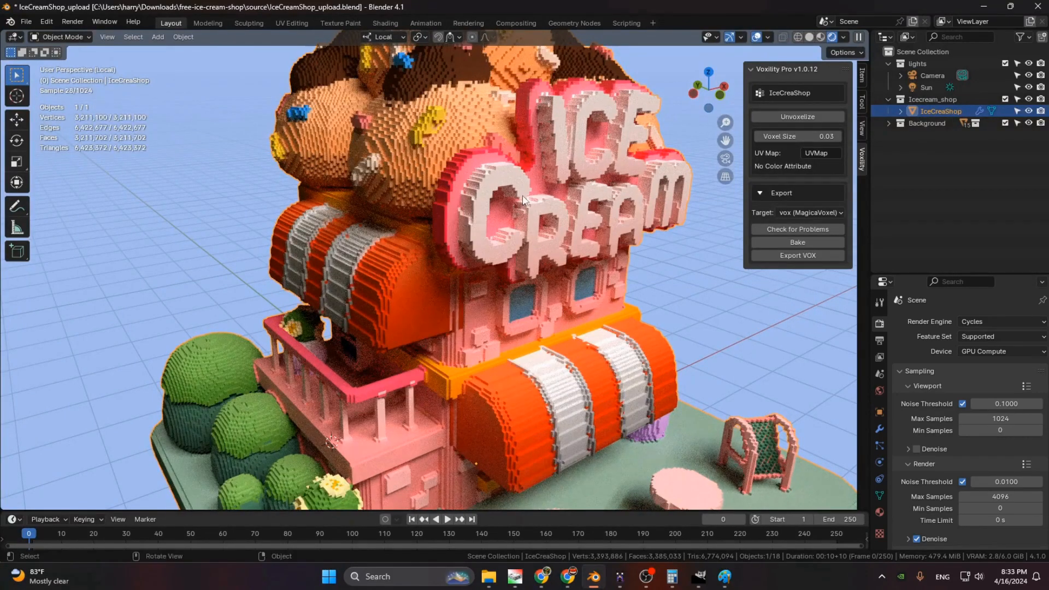
Step: Export the voxel model to icecream.vox on the C drive
{"action": "left_click", "coordinate": [785, 256]}
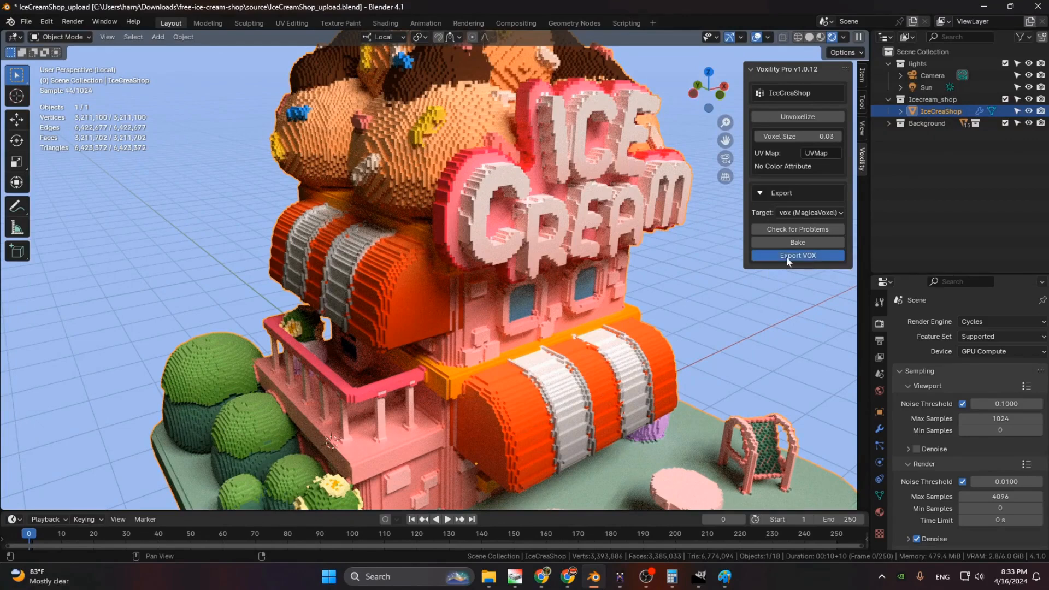
{"action": "left_click", "coordinate": [261, 357]}
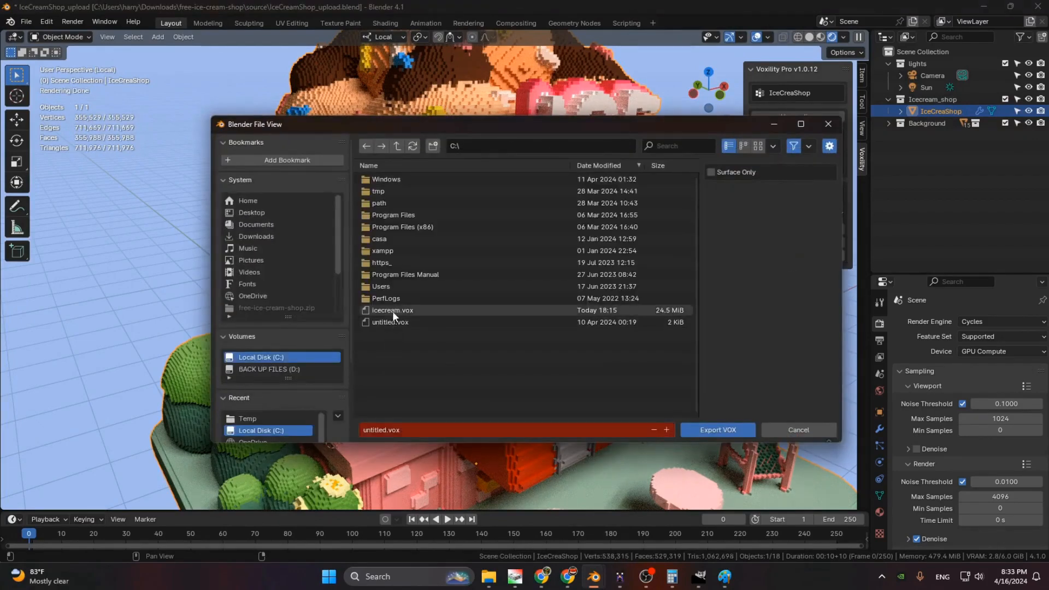
{"action": "left_click", "coordinate": [392, 310]}
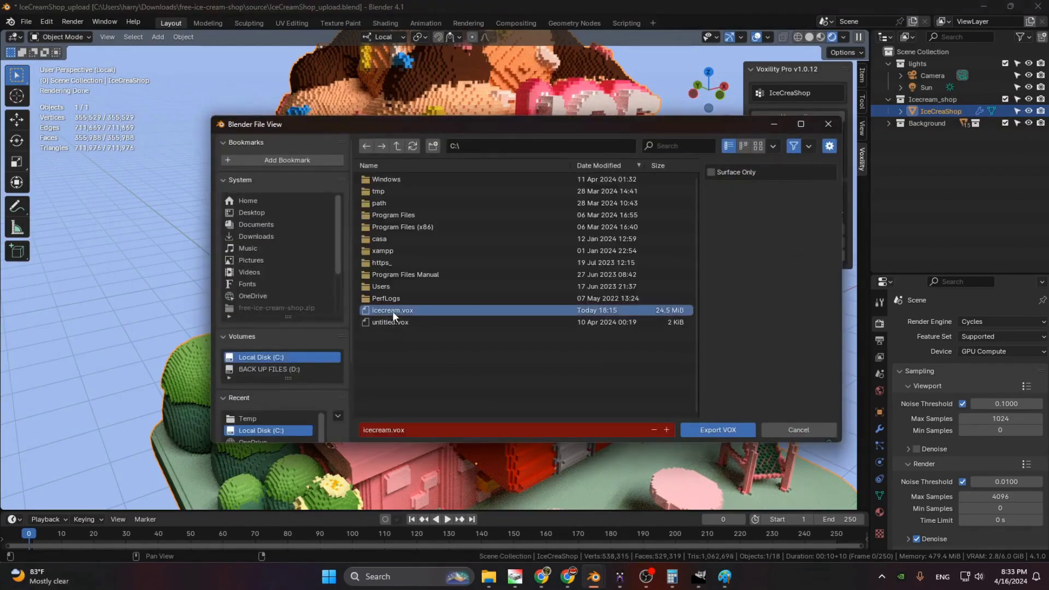
{"action": "left_click", "coordinate": [717, 430]}
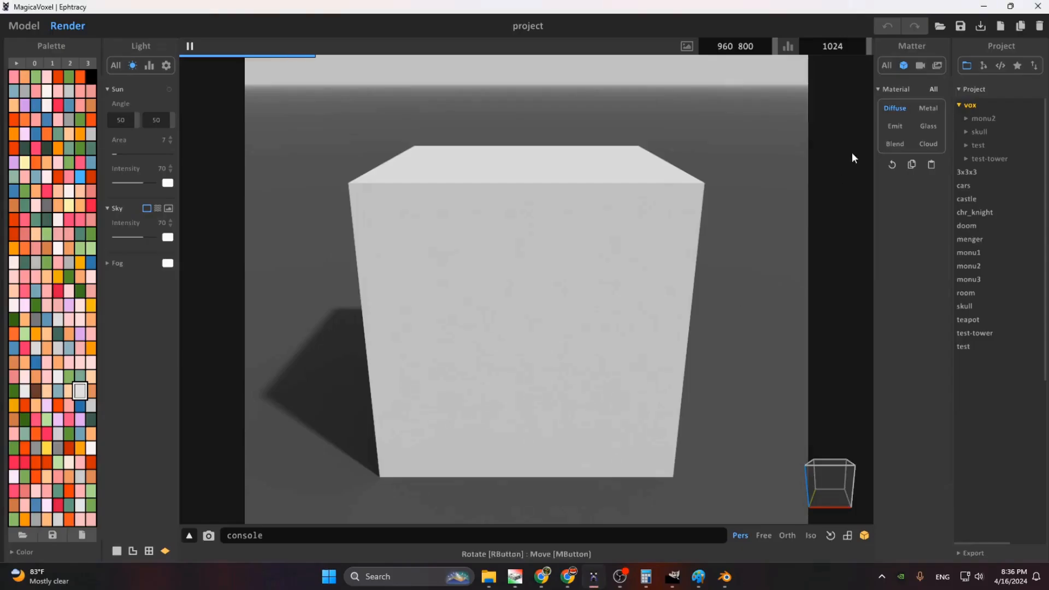
Step: Load icecream.vox from the C drive as the MagicaVoxel project
{"action": "left_click", "coordinate": [940, 26]}
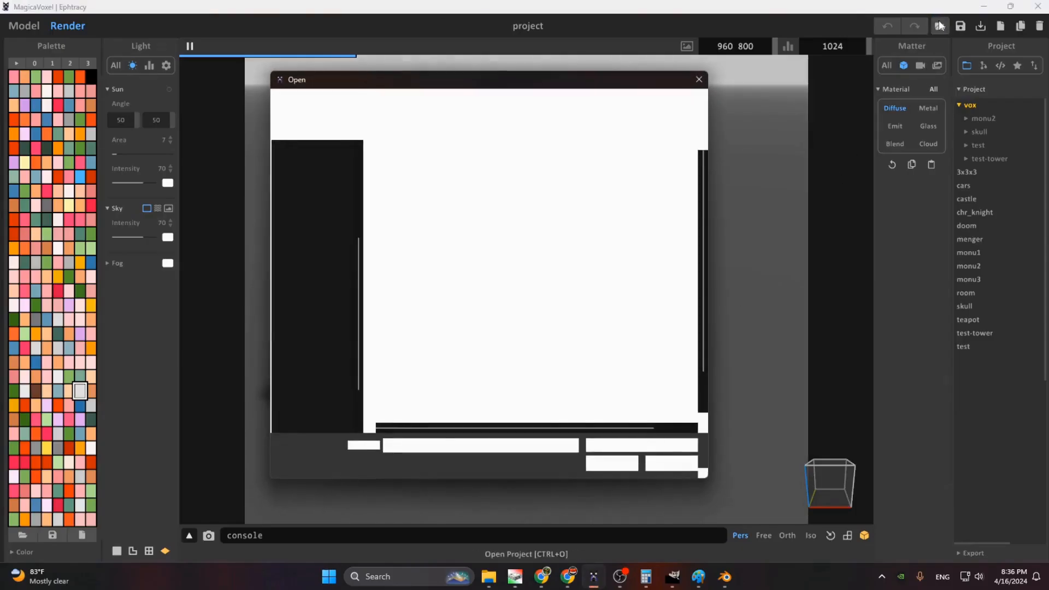
{"action": "left_click", "coordinate": [324, 339]}
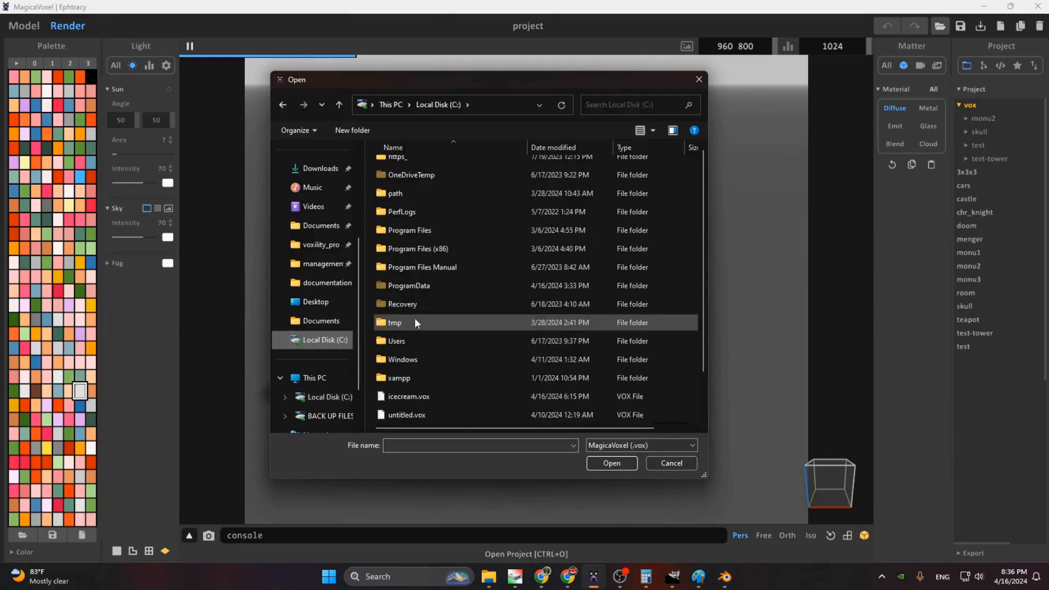
{"action": "left_click", "coordinate": [406, 396]}
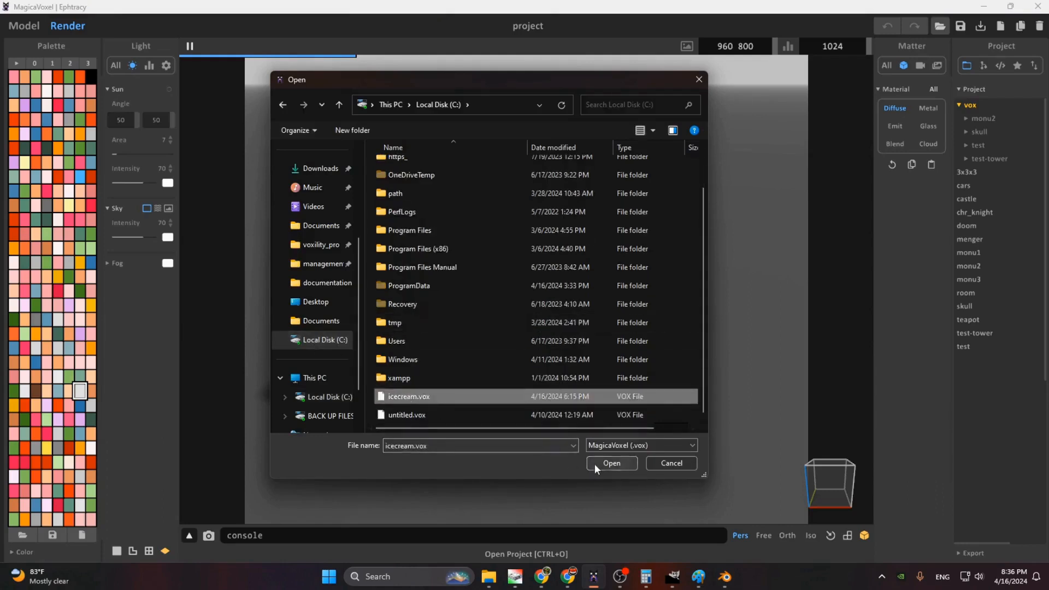
{"action": "left_click", "coordinate": [611, 463]}
Step: Orbit the rendered shop to view it and its round windows from new angles
{"action": "mouse_move", "coordinate": [663, 328]}
{"action": "right_mouse_down"}
{"action": "mouse_move", "coordinate": [546, 342]}
{"action": "mouse_move", "coordinate": [525, 361]}
{"action": "mouse_move", "coordinate": [538, 275]}
{"action": "right_mouse_up"}
{"action": "scroll", "coordinate": [524, 369], "scroll_direction": "up", "scroll_amount": 3}
{"action": "scroll", "coordinate": [524, 373], "scroll_direction": "up", "scroll_amount": 3}
{"action": "scroll", "coordinate": [539, 274], "scroll_direction": "up", "scroll_amount": 3}
{"action": "scroll", "coordinate": [470, 299], "scroll_direction": "up", "scroll_amount": 3}
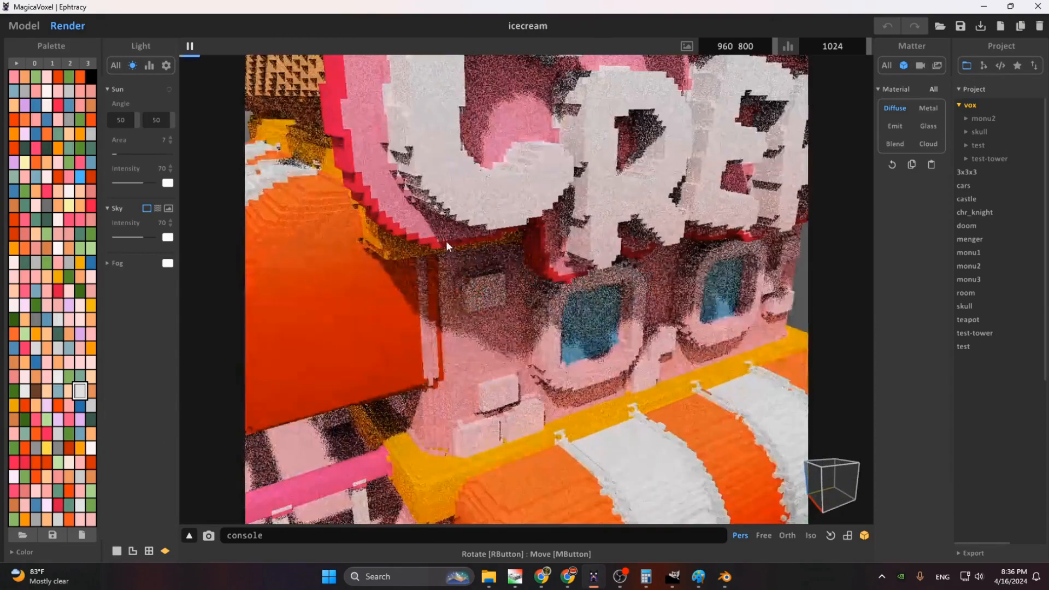
{"action": "scroll", "coordinate": [527, 260], "scroll_direction": "up", "scroll_amount": 3}
{"action": "scroll", "coordinate": [468, 226], "scroll_direction": "up", "scroll_amount": 3}
{"action": "right_click_drag", "start_coordinate": [468, 226], "coordinate": [504, 270]}
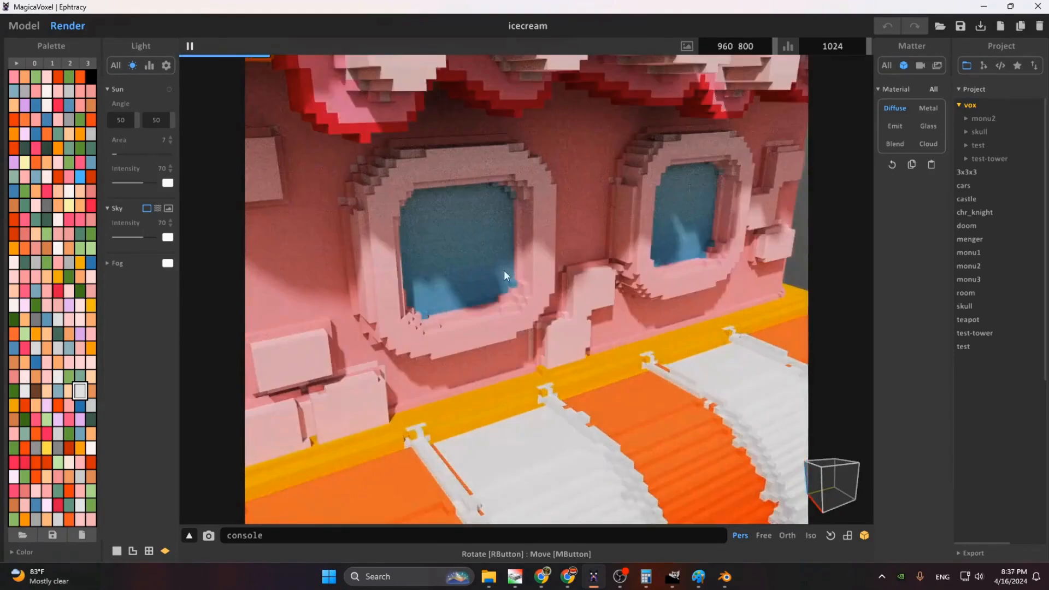
{"action": "scroll", "coordinate": [504, 277], "scroll_direction": "down", "scroll_amount": 3}
{"action": "scroll", "coordinate": [591, 330], "scroll_direction": "down", "scroll_amount": 3}
{"action": "scroll", "coordinate": [490, 309], "scroll_direction": "down", "scroll_amount": 2}
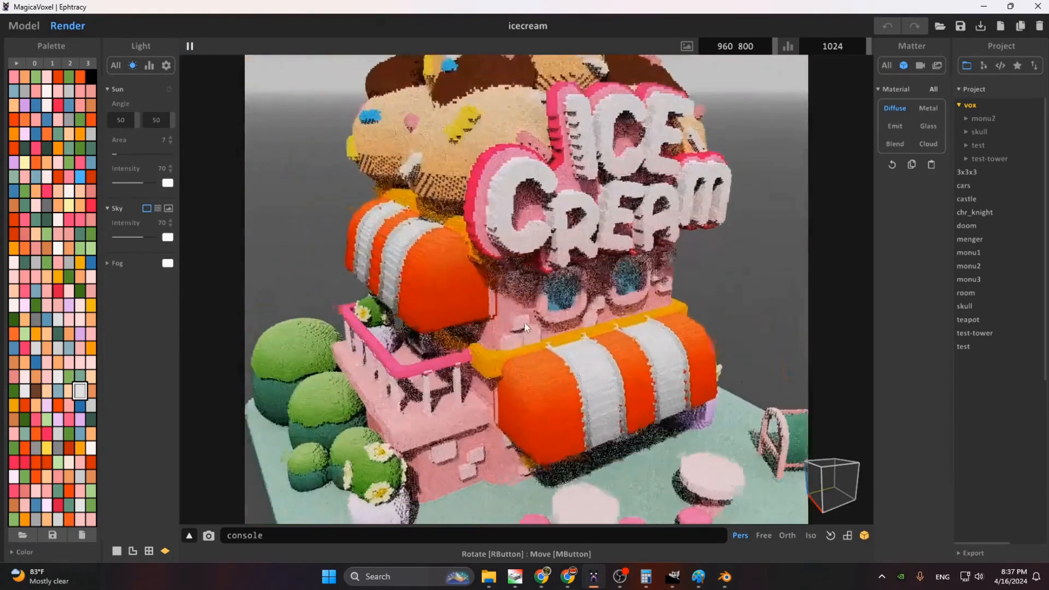
Step: Switch to Blender, delete the default scene objects and go to the File menu for importing
{"action": "left_click", "coordinate": [724, 580]}
{"action": "key", "text": "x"}
{"action": "left_click", "coordinate": [260, 200]}
{"action": "left_click", "coordinate": [25, 21]}
{"action": "mouse_move", "coordinate": [213, 344]}
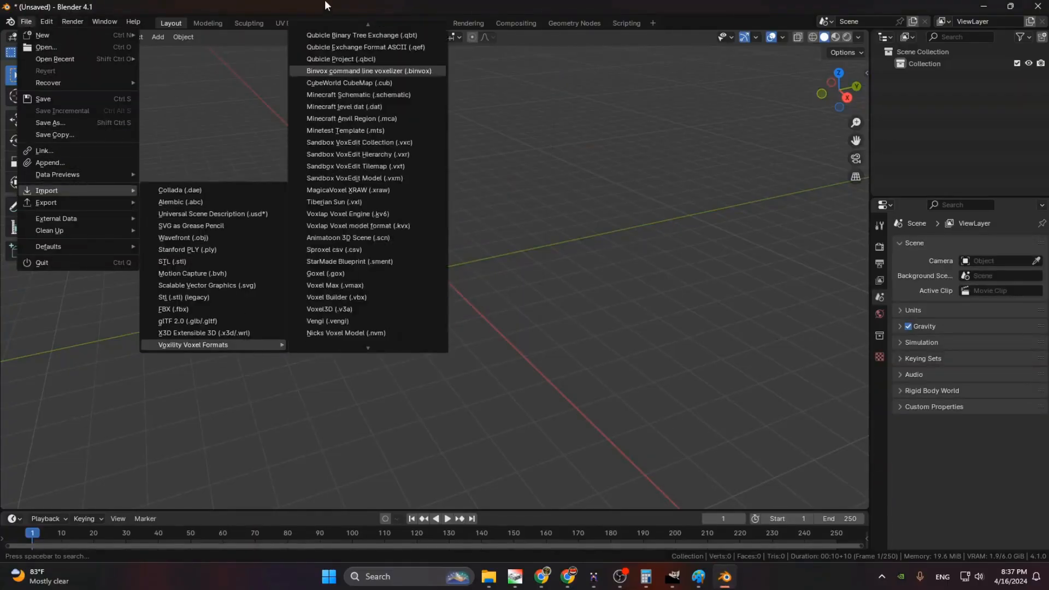
{"action": "scroll", "coordinate": [370, 99], "scroll_direction": "up", "scroll_amount": 3}
Step: Import emily2.qb as a Qubicle Binary Exchange file into the empty scene
{"action": "left_click", "coordinate": [370, 42]}
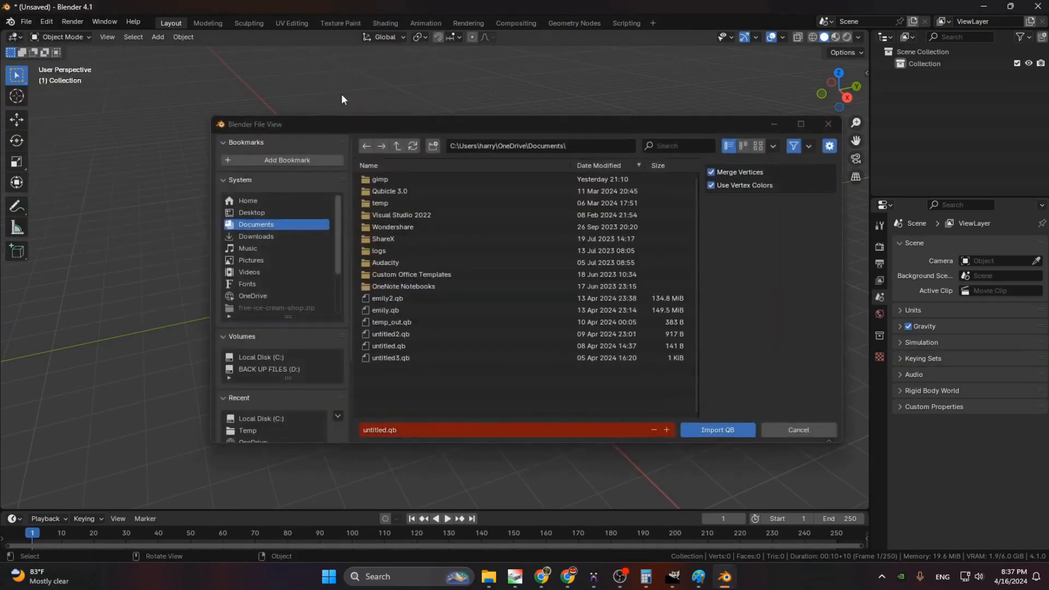
{"action": "left_click", "coordinate": [488, 299]}
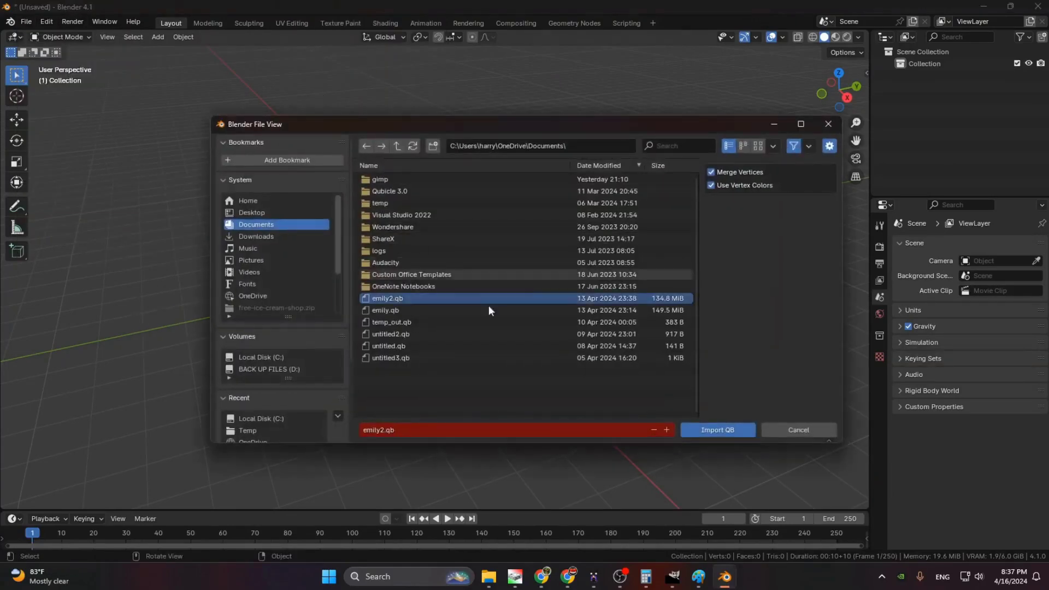
{"action": "left_click", "coordinate": [713, 429]}
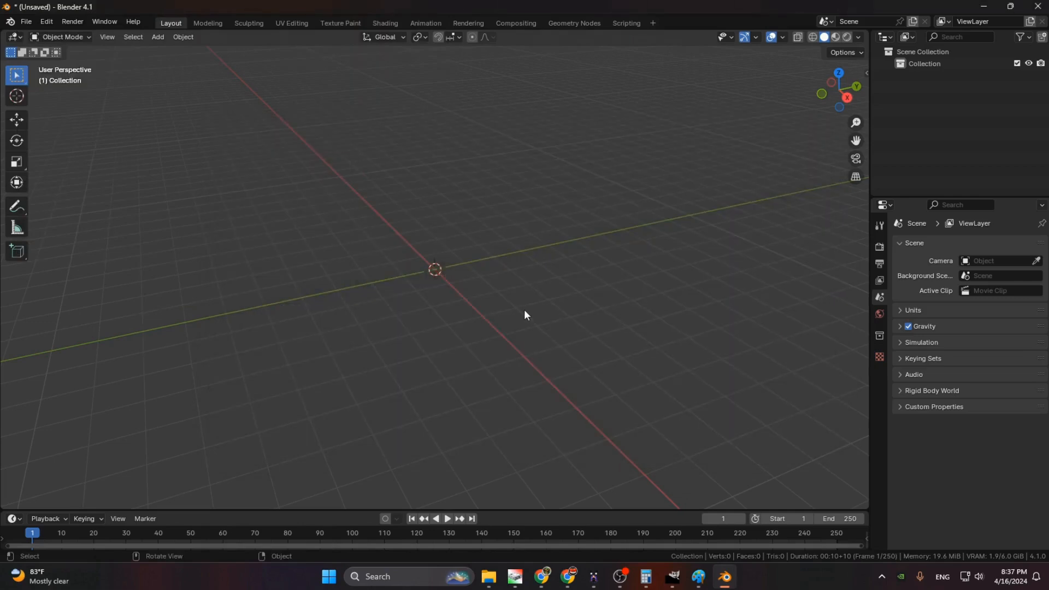
{"action": "scroll", "coordinate": [467, 269], "scroll_direction": "down", "scroll_amount": 3}
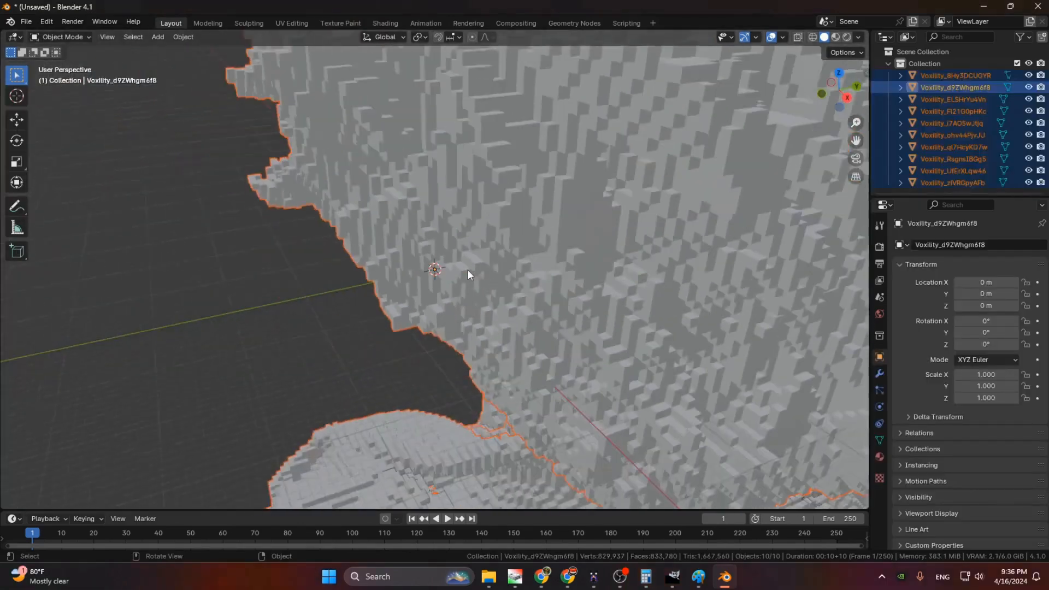
{"action": "scroll", "coordinate": [468, 269], "scroll_direction": "down", "scroll_amount": 3}
{"action": "scroll", "coordinate": [468, 270], "scroll_direction": "down", "scroll_amount": 4}
{"action": "scroll", "coordinate": [469, 306], "scroll_direction": "down", "scroll_amount": 2}
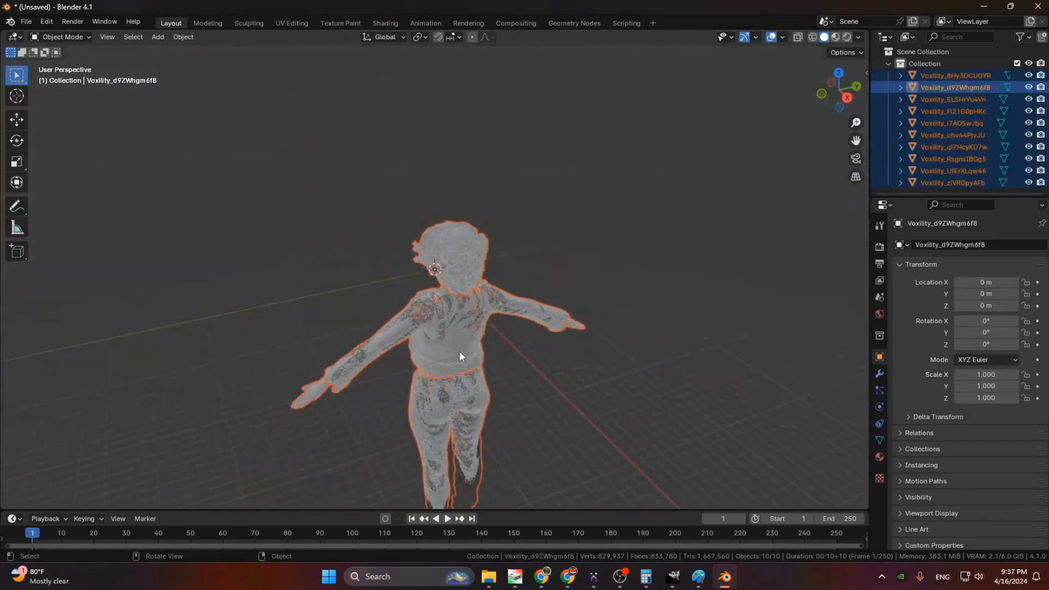
Step: Centre the character and switch viewport shading to Material Preview to show its colours
{"action": "middle_click_drag", "start_coordinate": [458, 351], "coordinate": [447, 268], "text": "shift"}
{"action": "key", "text": "z"}
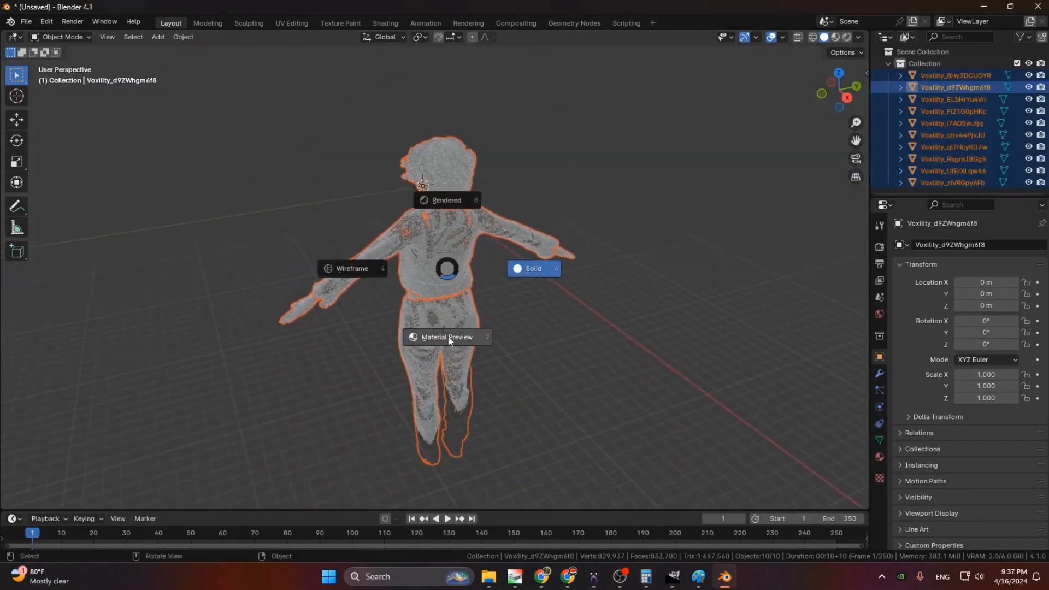
{"action": "left_click", "coordinate": [446, 338]}
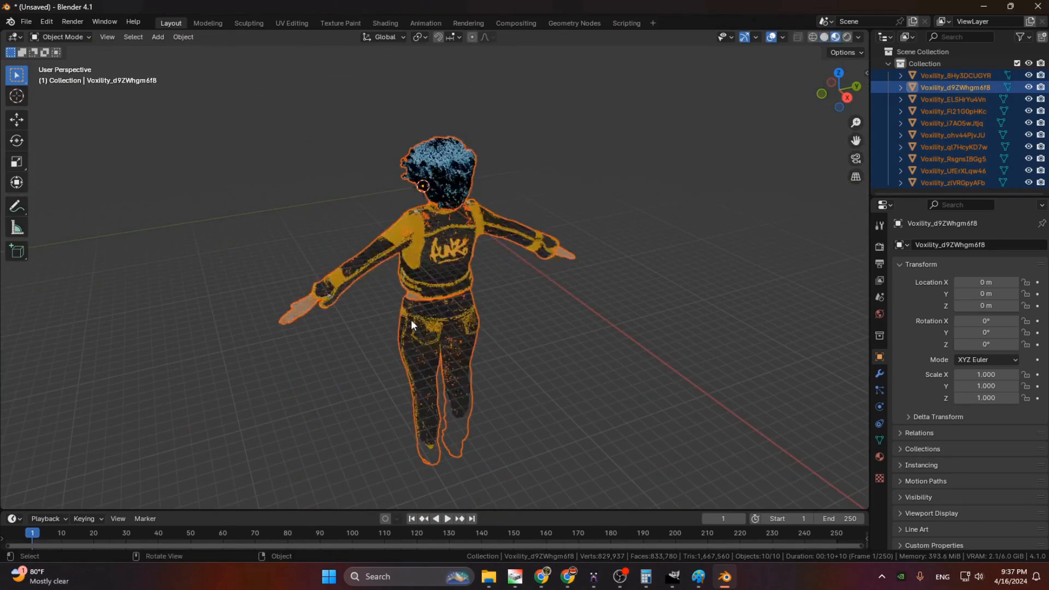
{"action": "middle_click_drag", "start_coordinate": [411, 320], "coordinate": [492, 310]}
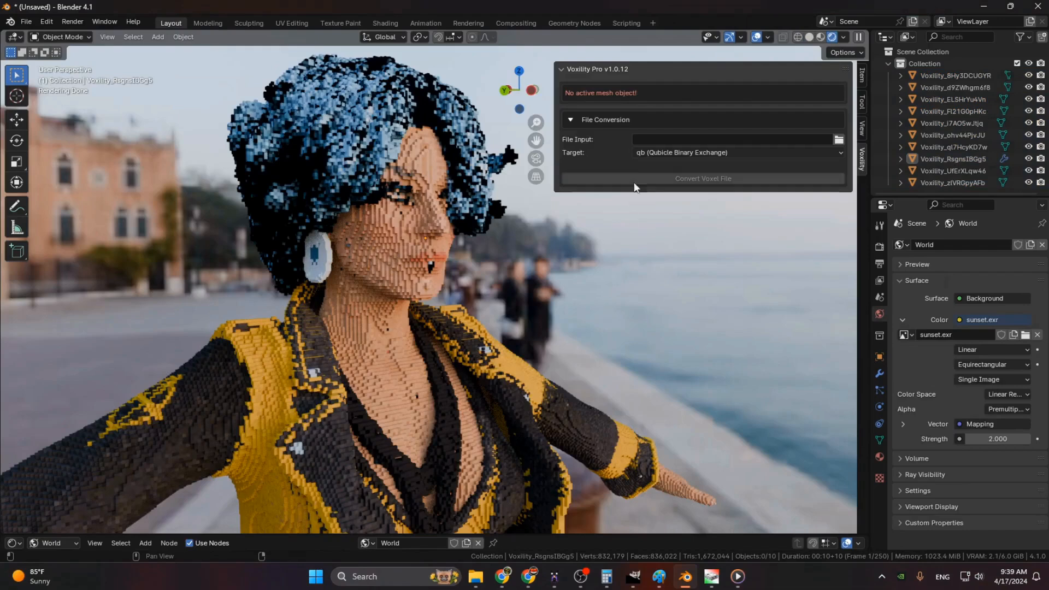
Step: Set asdf.ply as the input file and Qubicle Exchange ASCII (qef) as the target format
{"action": "left_click", "coordinate": [652, 138]}
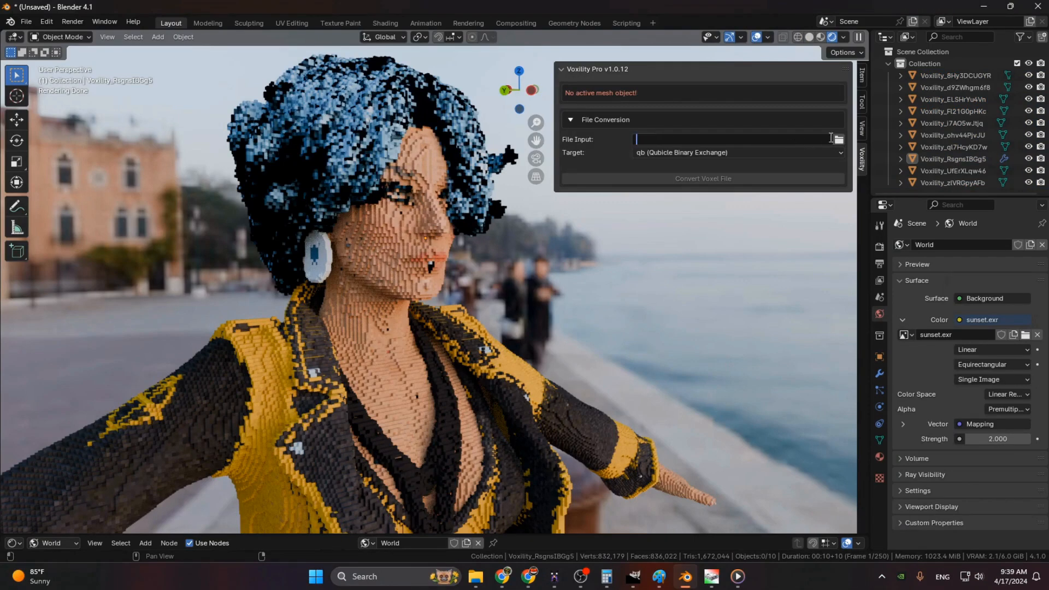
{"action": "left_click", "coordinate": [840, 140]}
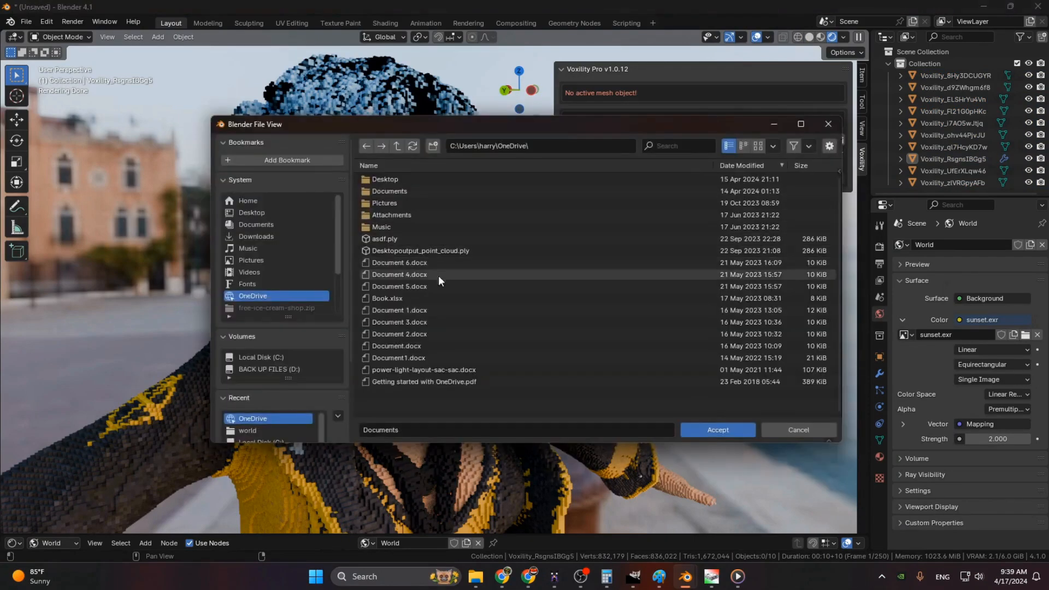
{"action": "double_click", "coordinate": [377, 237]}
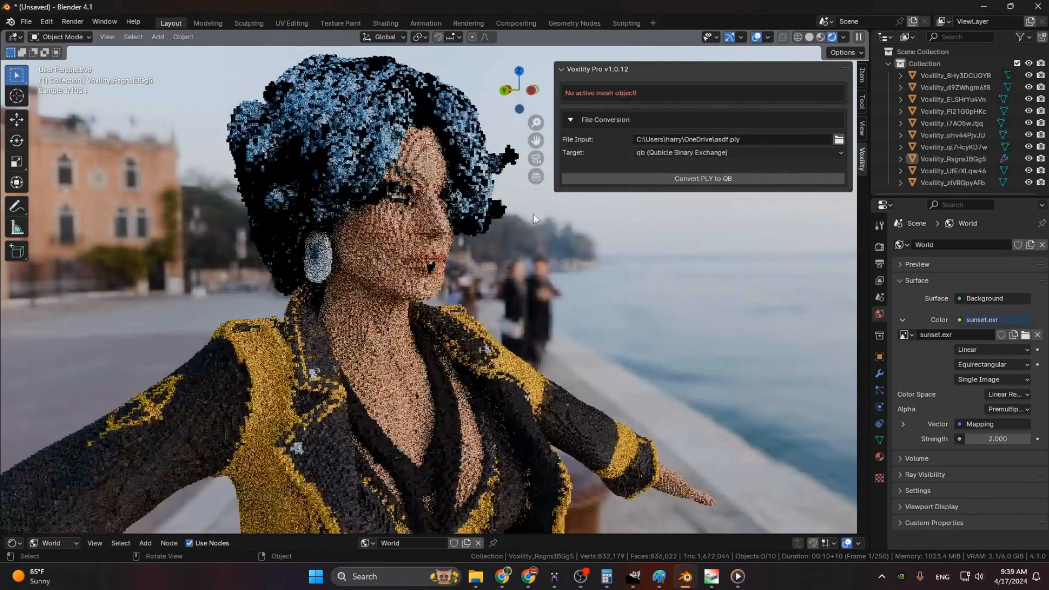
{"action": "left_click", "coordinate": [720, 152]}
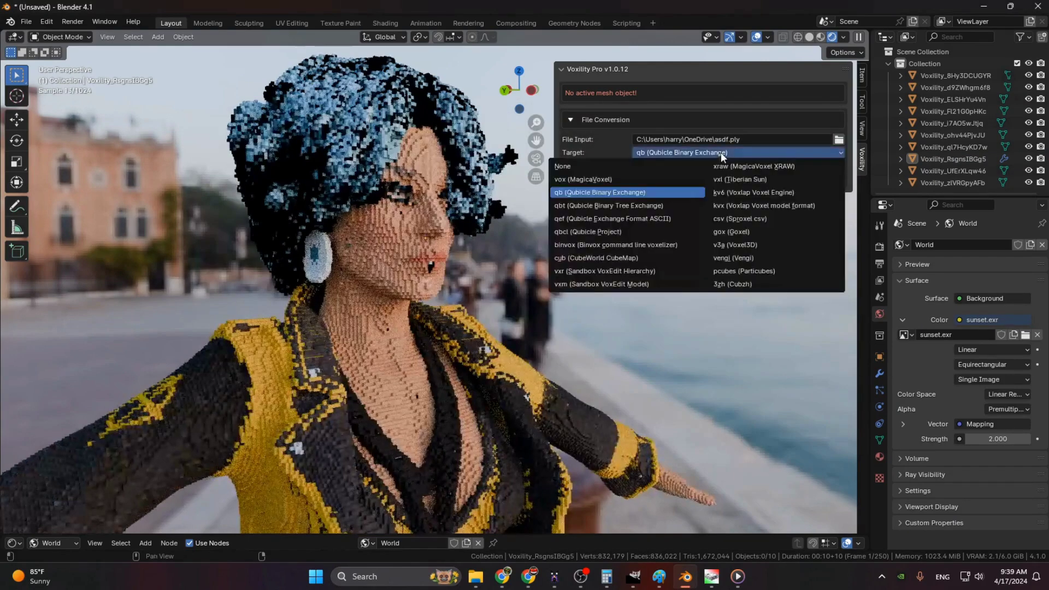
{"action": "left_click", "coordinate": [594, 219]}
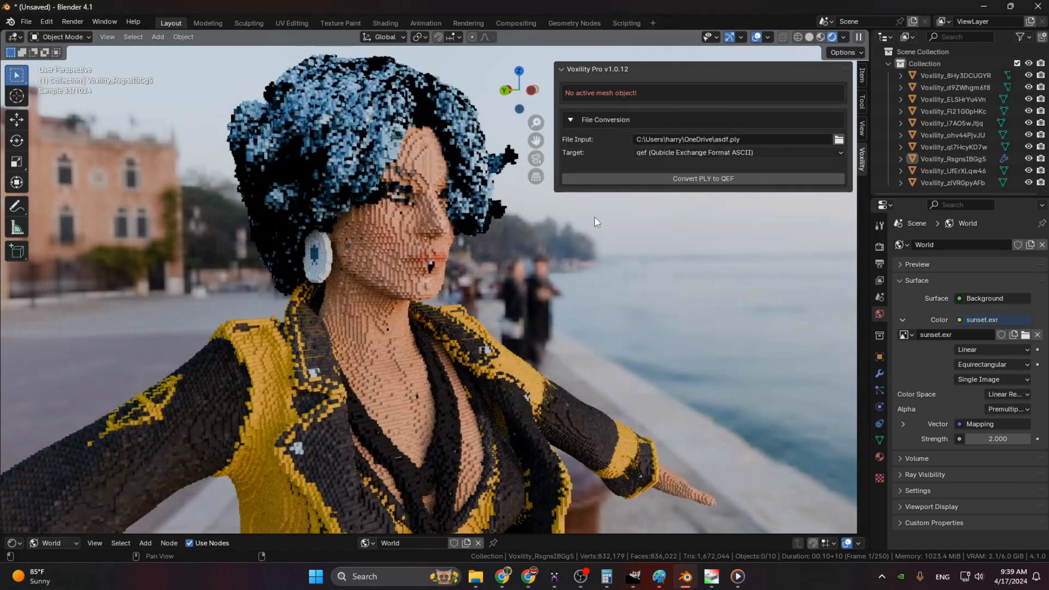
Step: Convert the PLY to QEF and export it to the root of drive C
{"action": "left_click", "coordinate": [776, 178]}
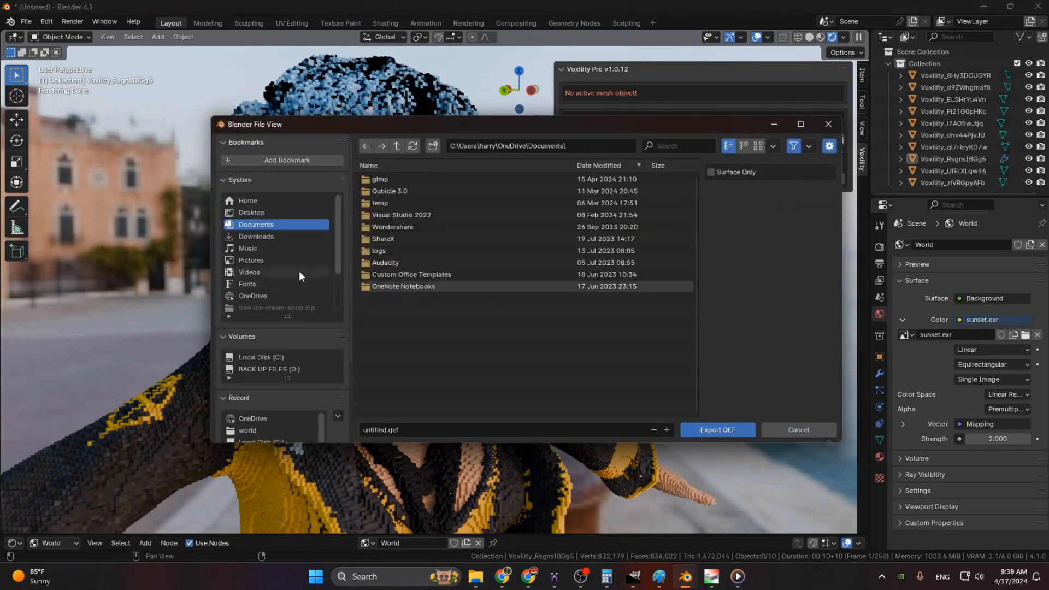
{"action": "left_click", "coordinate": [259, 356]}
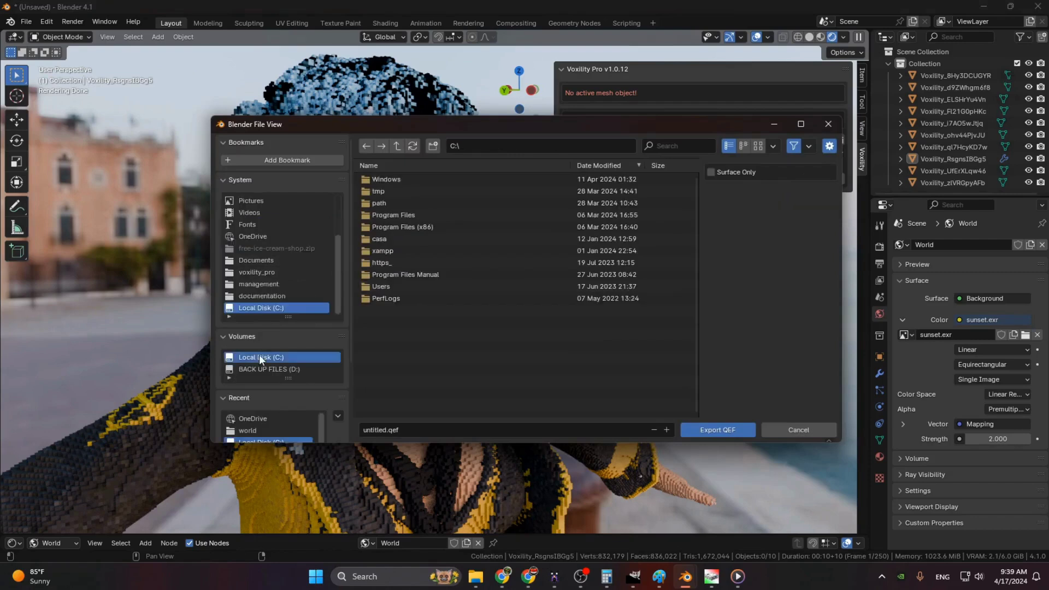
{"action": "left_click", "coordinate": [716, 428]}
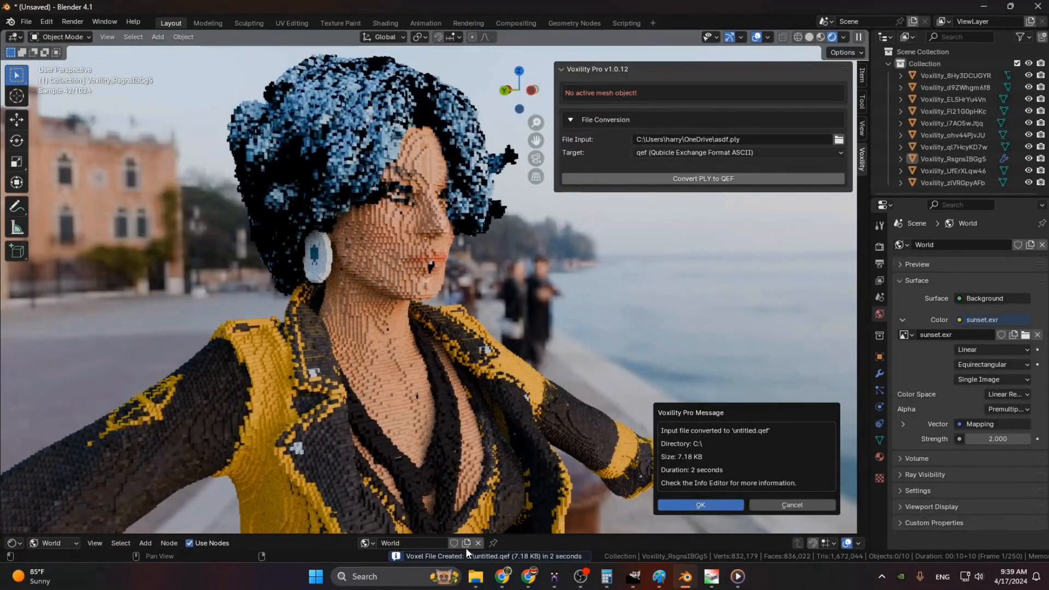
Step: Acknowledge the message confirming untitled.qef was created
{"action": "left_click", "coordinate": [711, 505]}
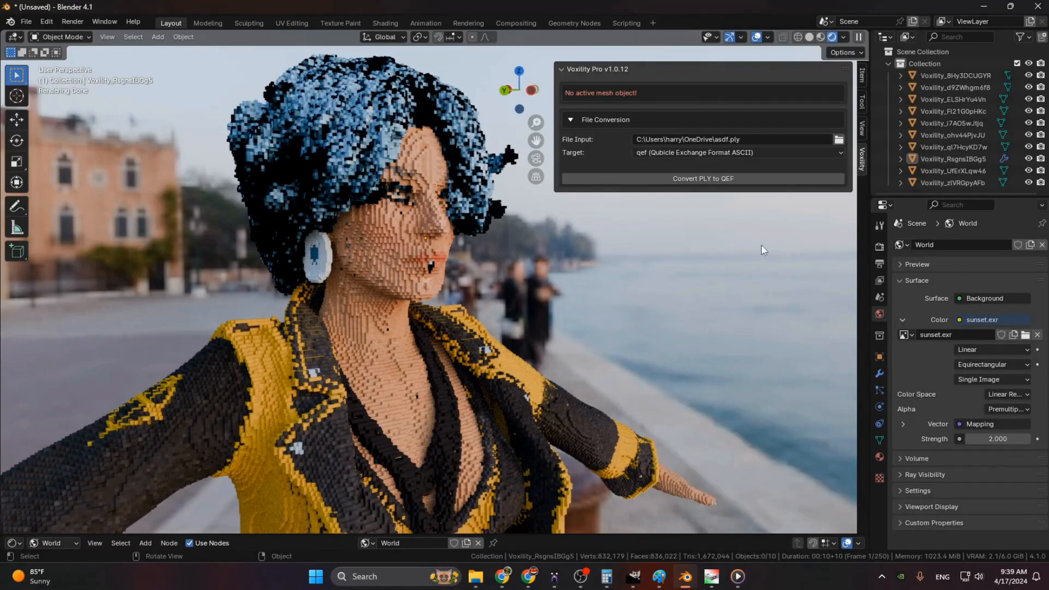